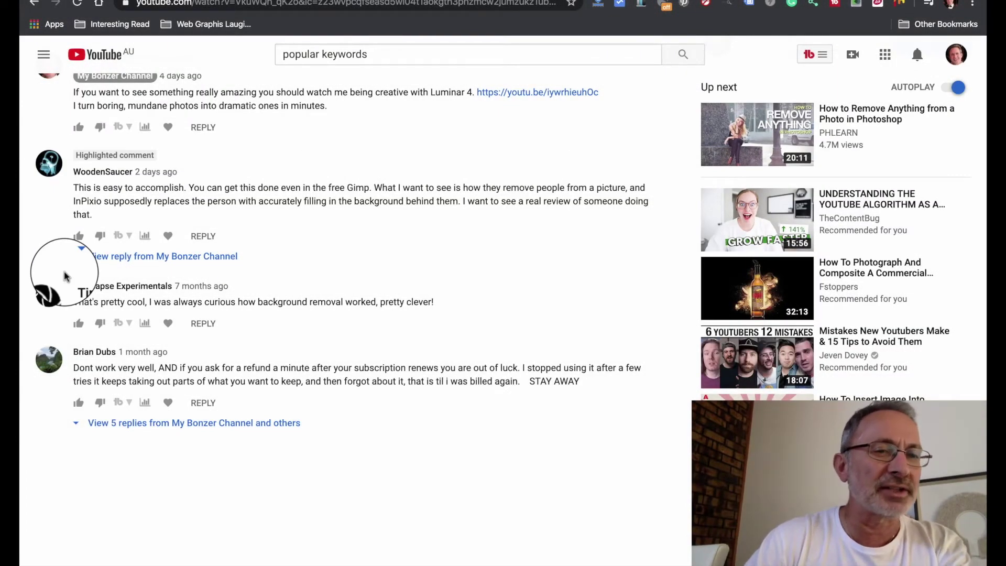
Launch InPixio Photo Clip from the Applications stack and start the Photo Eraser
mouse_move(502, 560)
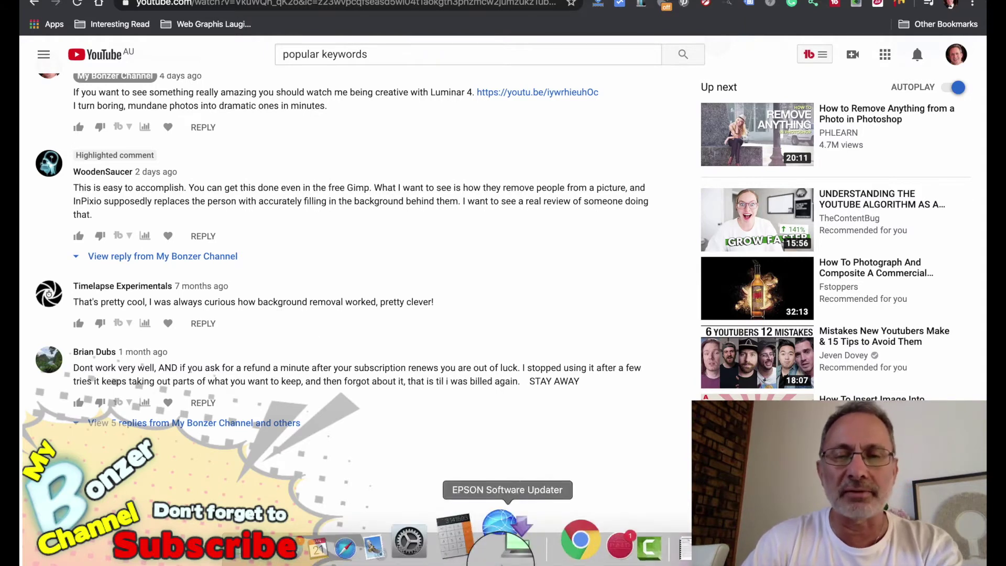
click(676, 545)
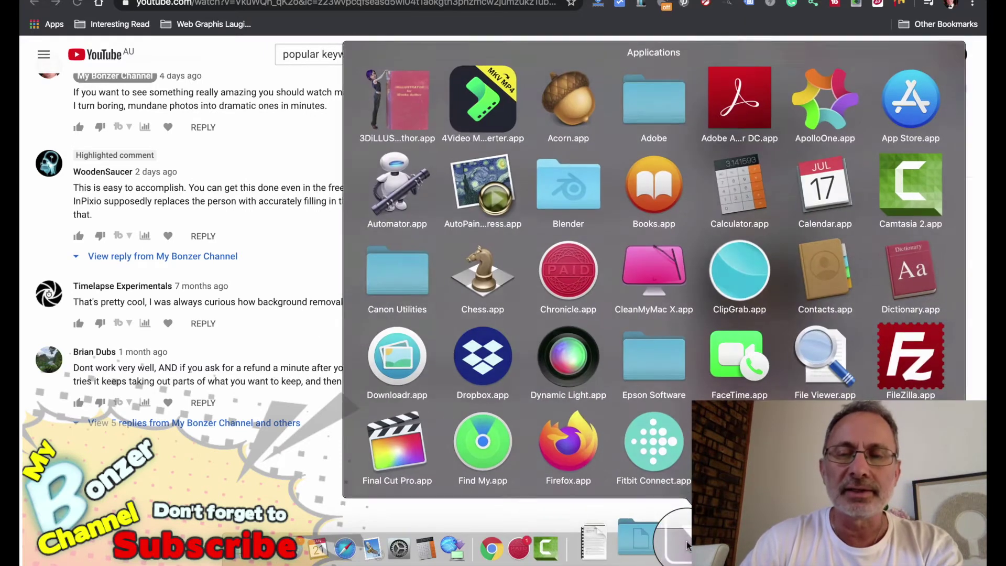
scroll(716, 365, down, 2)
scroll(716, 365, down, 5)
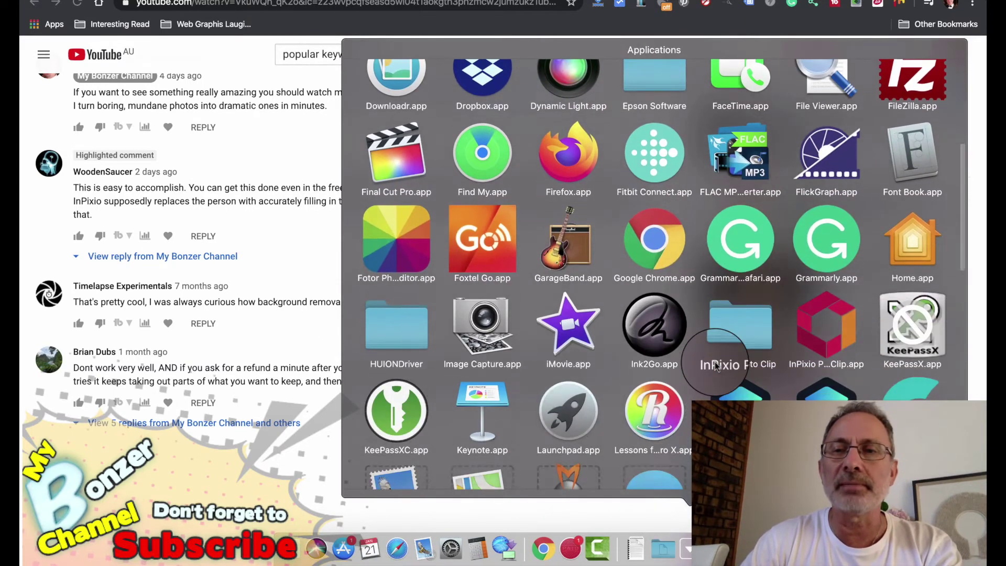
click(831, 343)
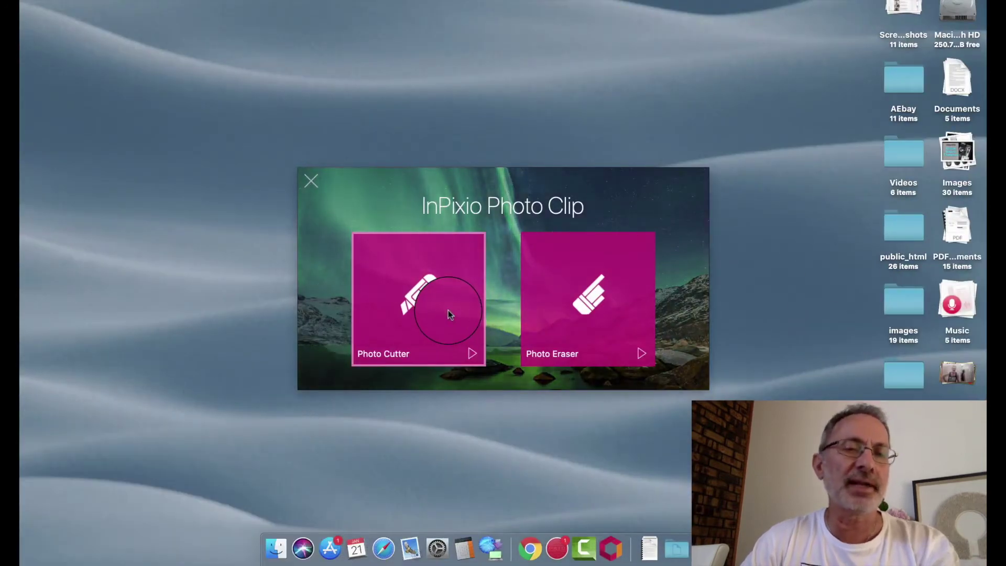
click(579, 296)
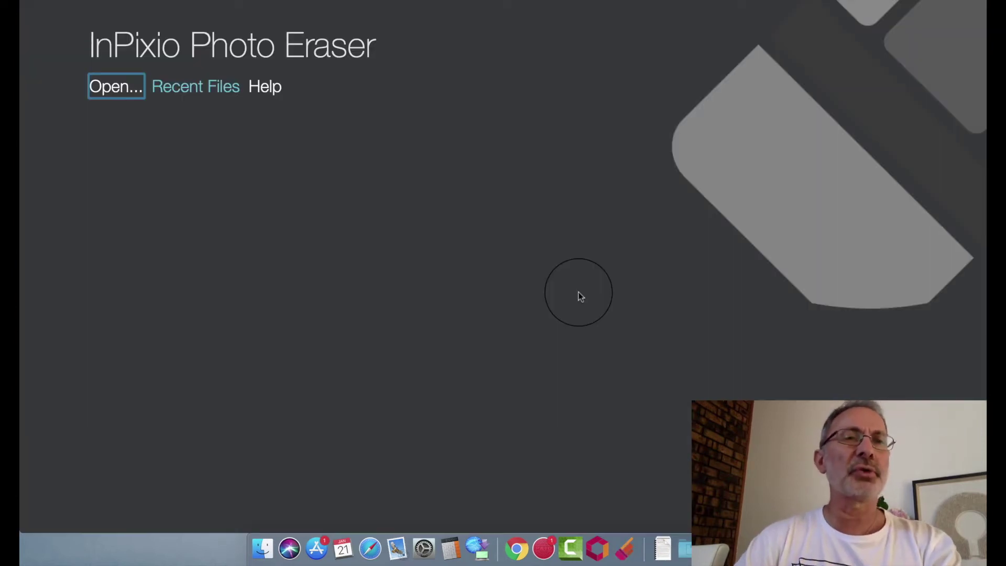
Open the golf photo 91.jpeg from the joke folder
click(113, 89)
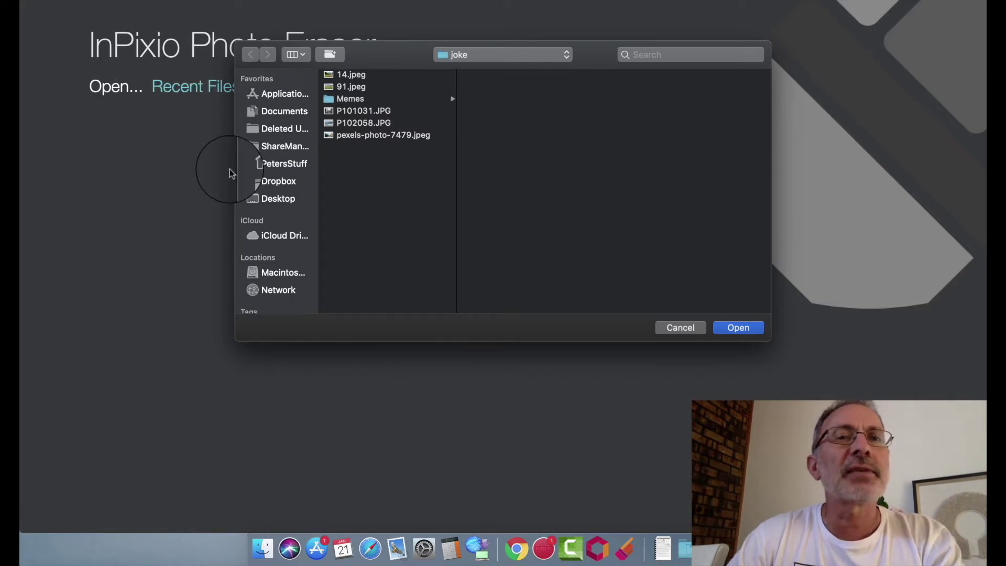
click(348, 75)
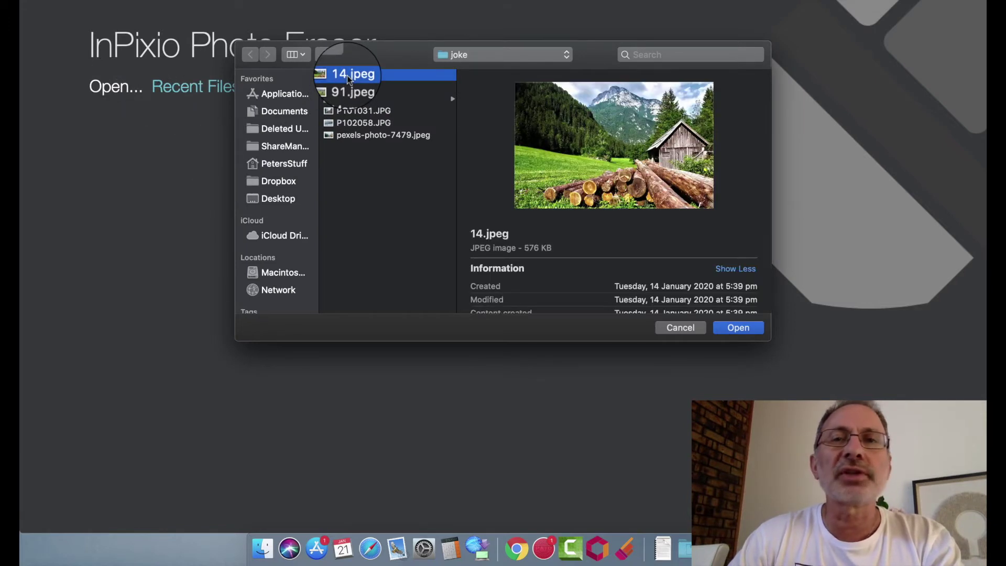
click(348, 88)
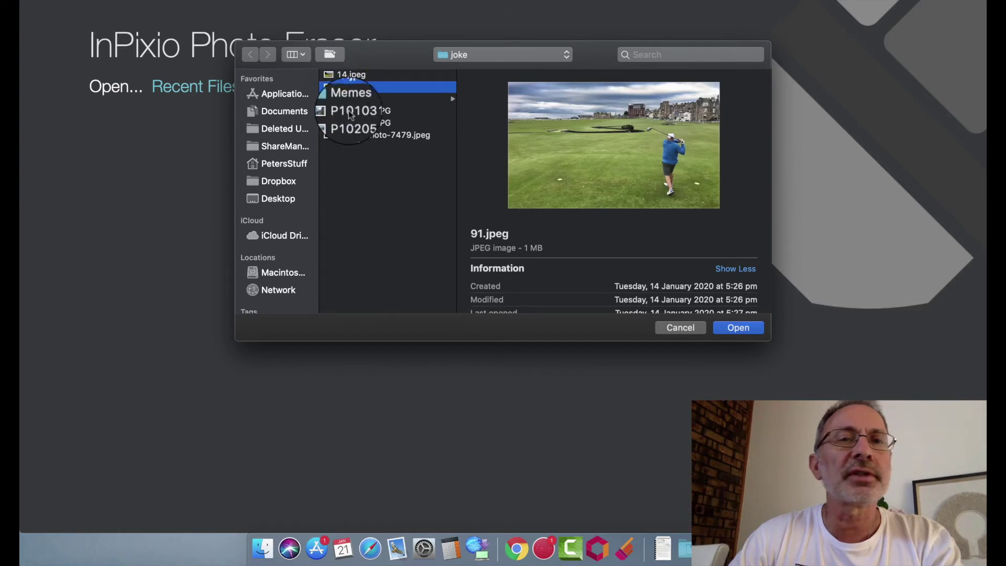
click(741, 329)
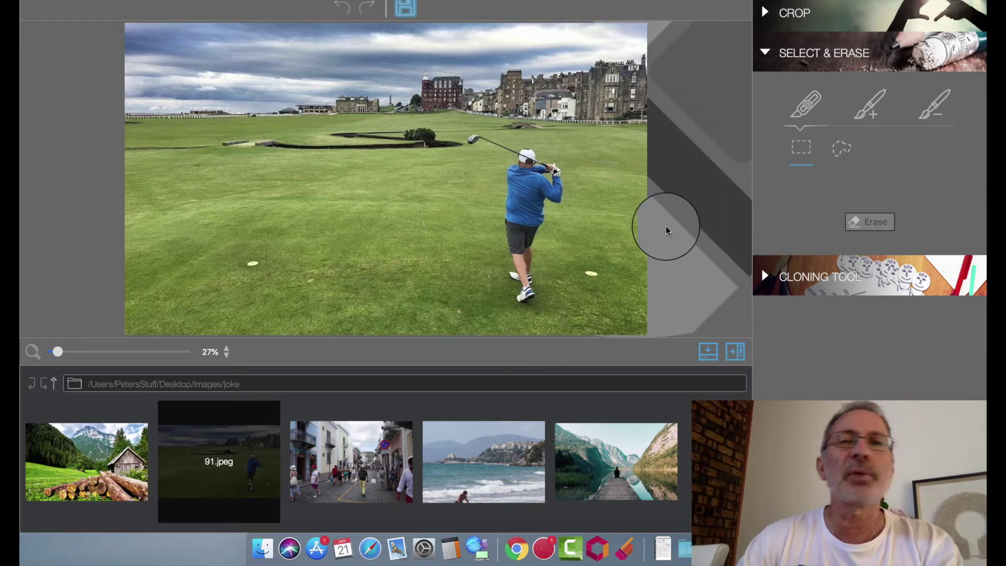
Set the removal brush to 60px and paint over the golfer's cap, neck, back and shorts
click(873, 116)
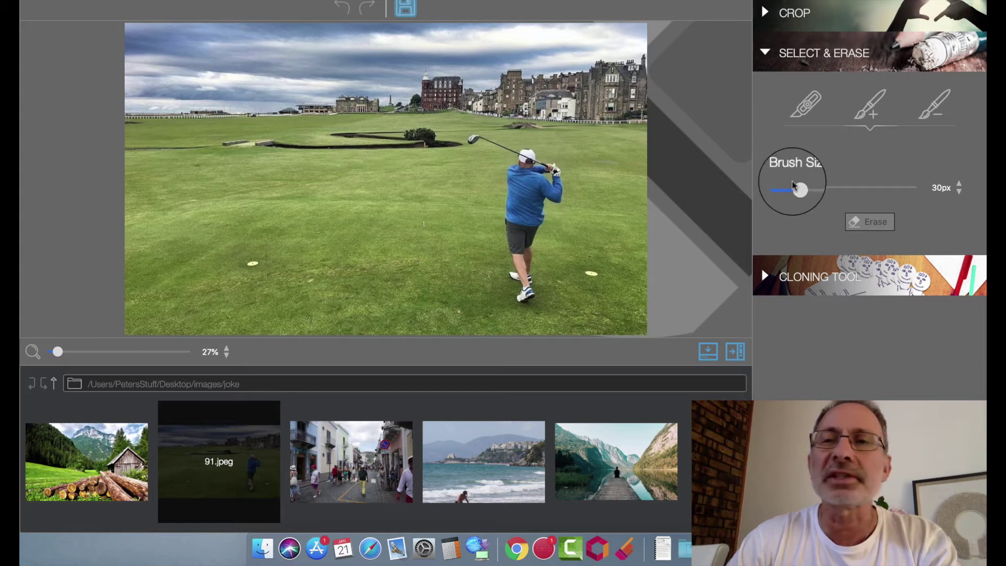
drag(814, 190, 815, 188)
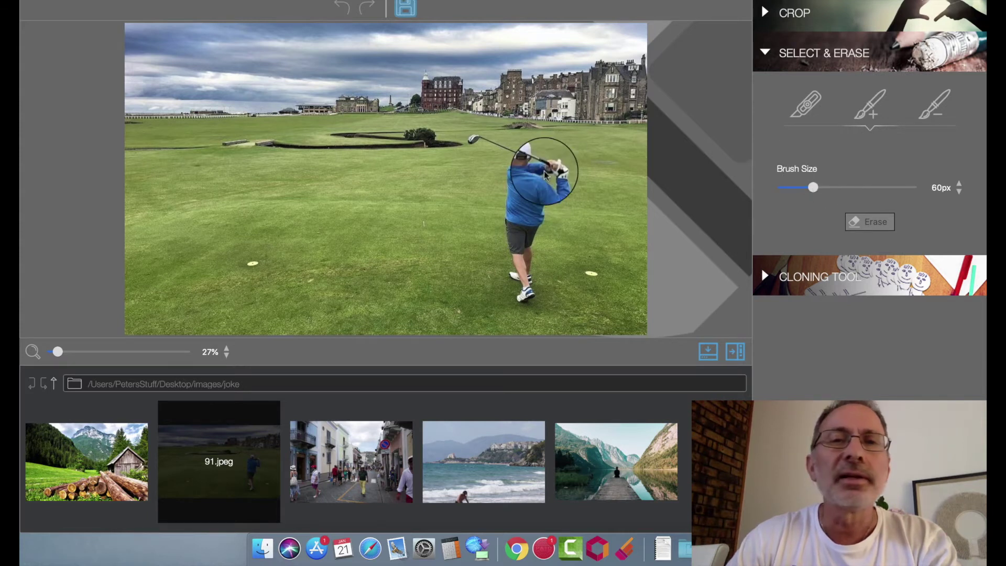
mouse_move(528, 167)
mouse_down()
mouse_move(507, 185)
mouse_move(511, 210)
mouse_up()
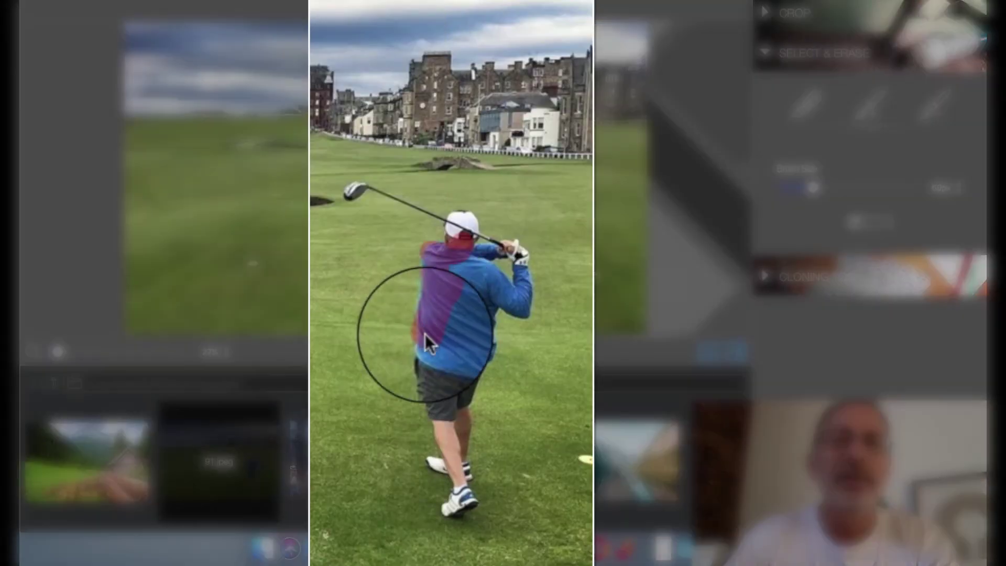
mouse_move(425, 334)
mouse_down()
mouse_move(438, 409)
mouse_move(452, 283)
mouse_move(427, 287)
mouse_move(428, 352)
mouse_move(461, 497)
mouse_move(445, 510)
mouse_move(471, 494)
mouse_move(429, 463)
mouse_move(465, 468)
mouse_move(462, 388)
mouse_move(452, 406)
mouse_move(450, 441)
mouse_move(494, 290)
mouse_move(515, 306)
mouse_move(527, 296)
mouse_move(515, 242)
mouse_move(457, 241)
mouse_move(448, 220)
mouse_move(469, 216)
mouse_move(471, 255)
mouse_move(501, 274)
mouse_move(461, 263)
mouse_move(456, 356)
mouse_move(459, 263)
mouse_move(435, 375)
mouse_move(432, 262)
mouse_move(422, 253)
mouse_move(439, 335)
mouse_up()
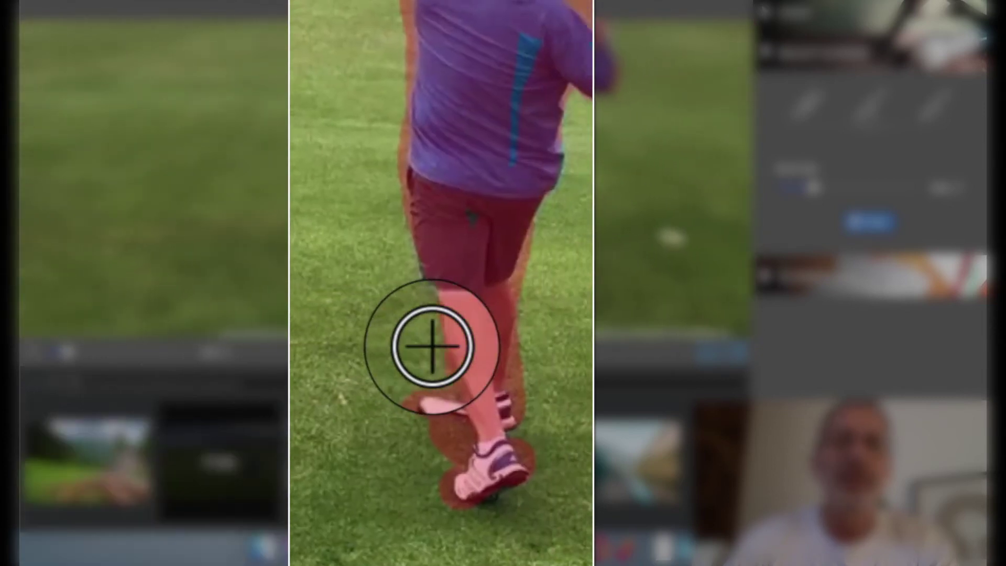
scroll(450, 394, up, 5)
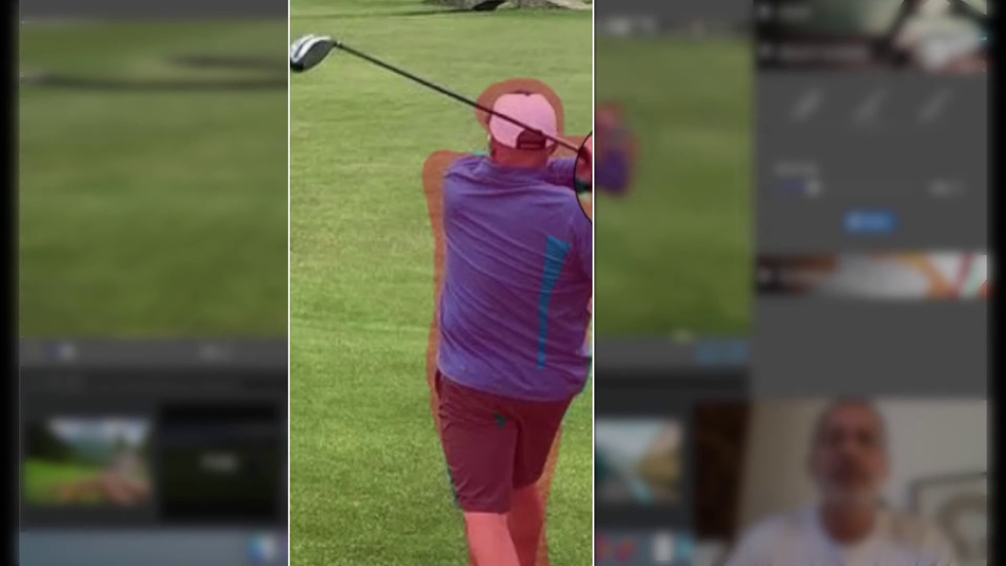
mouse_move(576, 147)
mouse_down()
mouse_move(533, 141)
mouse_move(533, 149)
mouse_move(560, 137)
mouse_move(317, 44)
mouse_up()
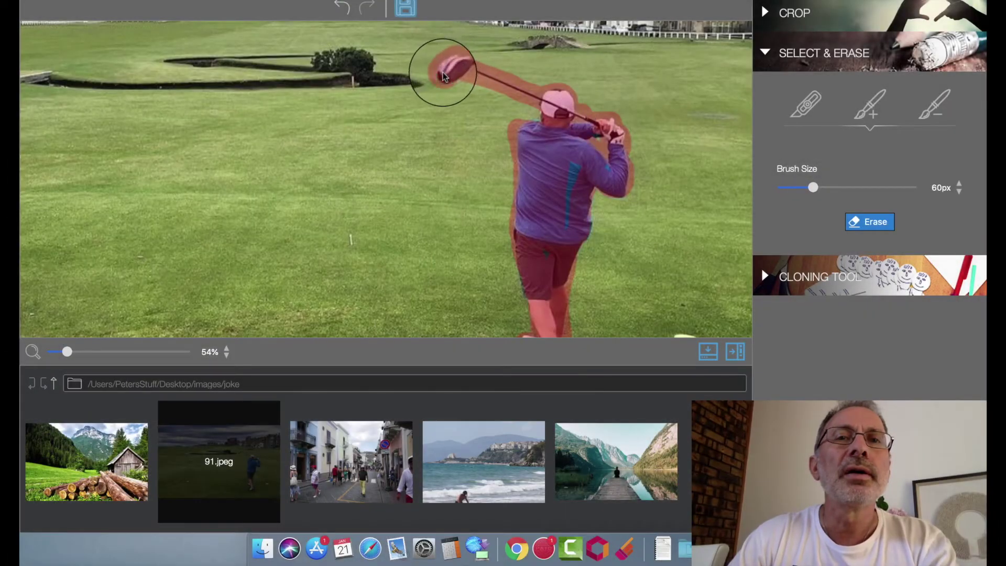
Extend the mask along the club shaft and erase the marked golfer
drag(443, 76, 528, 85)
click(875, 222)
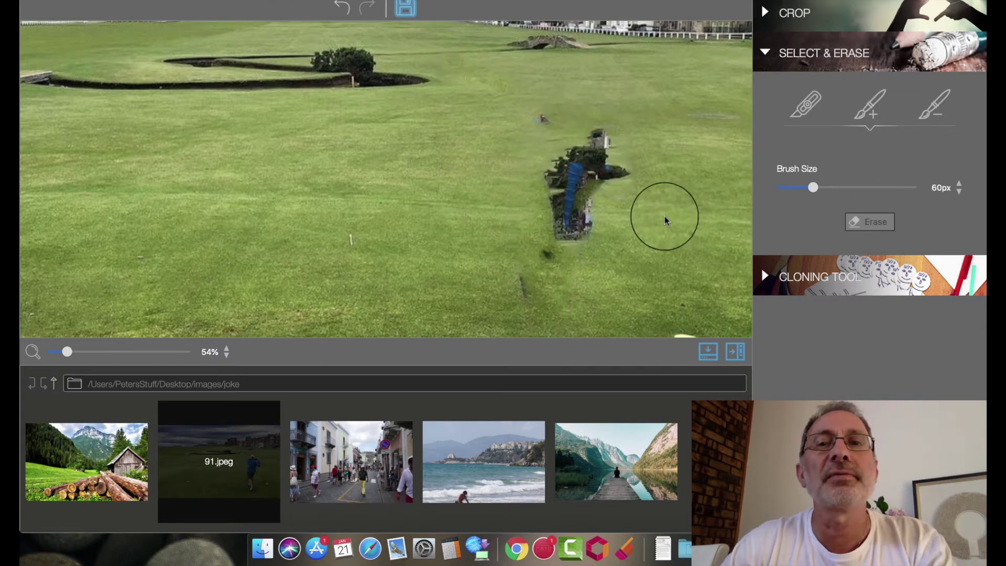
mouse_move(647, 191)
mouse_down()
mouse_move(584, 127)
mouse_move(586, 181)
mouse_up()
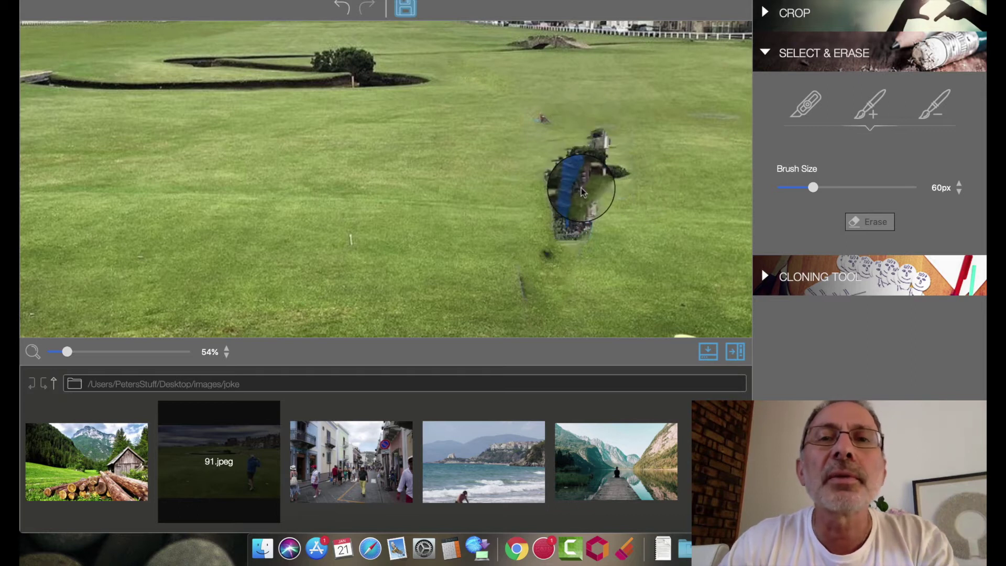
Undo the smudged erase and repaint the golfer's head, torso and arm with a 109px brush
click(347, 14)
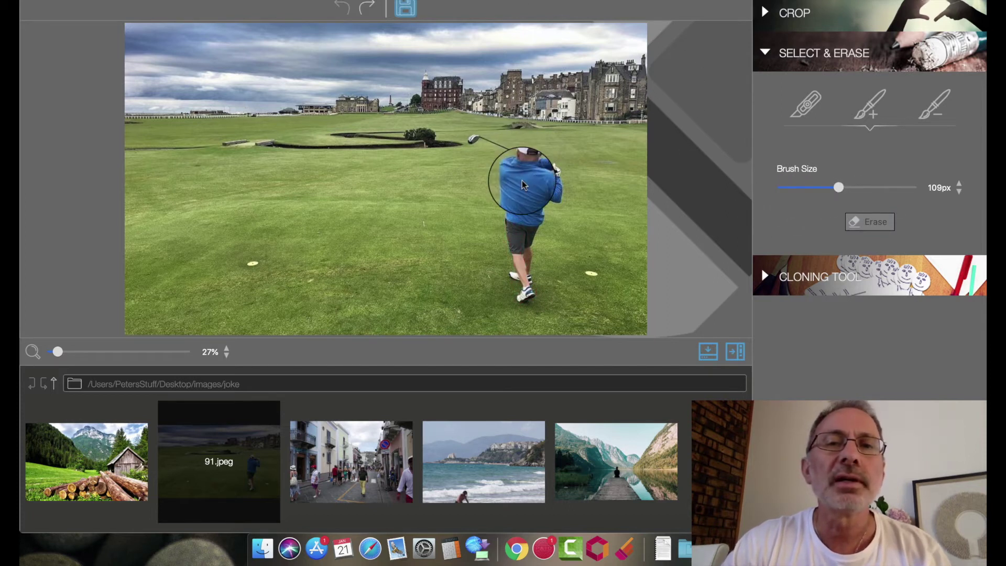
mouse_move(523, 184)
mouse_down()
mouse_move(528, 151)
mouse_move(553, 168)
mouse_up()
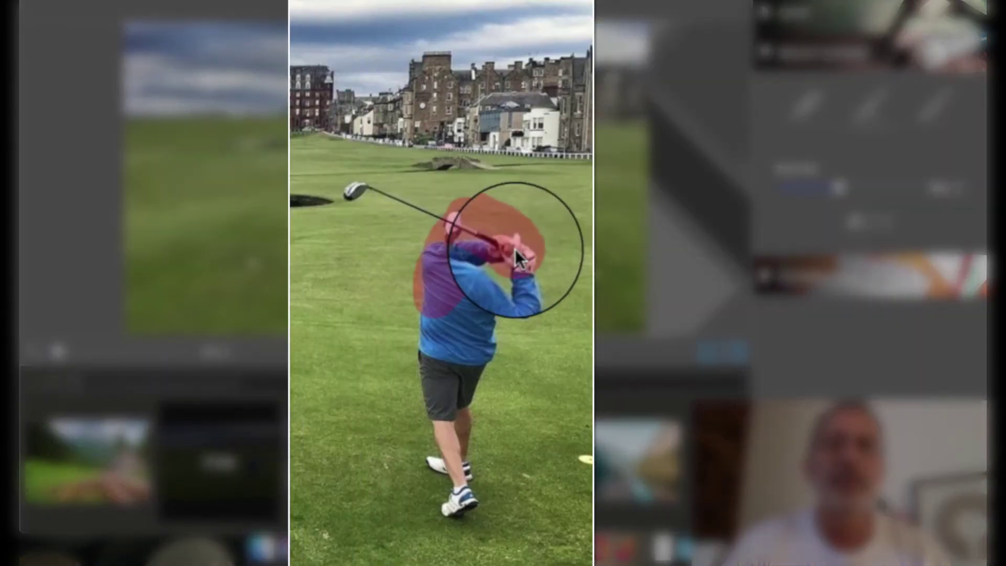
mouse_move(515, 250)
mouse_down()
mouse_move(514, 299)
mouse_move(507, 303)
mouse_move(473, 241)
mouse_move(468, 311)
mouse_move(454, 280)
mouse_move(434, 301)
mouse_move(438, 515)
mouse_move(465, 503)
mouse_move(462, 411)
mouse_move(490, 281)
mouse_move(462, 352)
mouse_move(449, 310)
mouse_move(474, 278)
mouse_move(481, 309)
mouse_move(485, 255)
mouse_move(433, 210)
mouse_move(350, 197)
mouse_up()
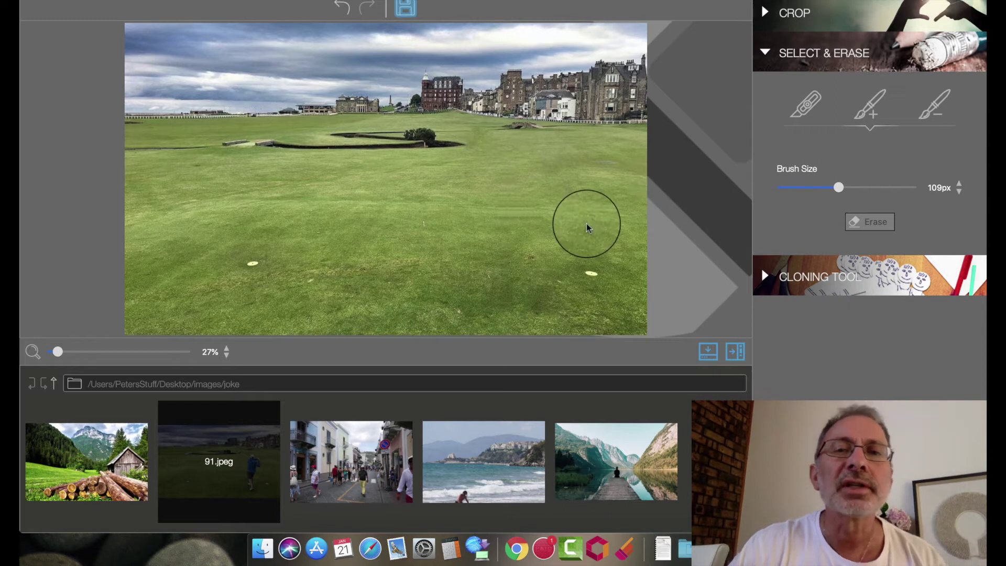
Inspect the cleaned fairway up close and save the copy as 91_fixed.jpeg
scroll(540, 220, up, 5)
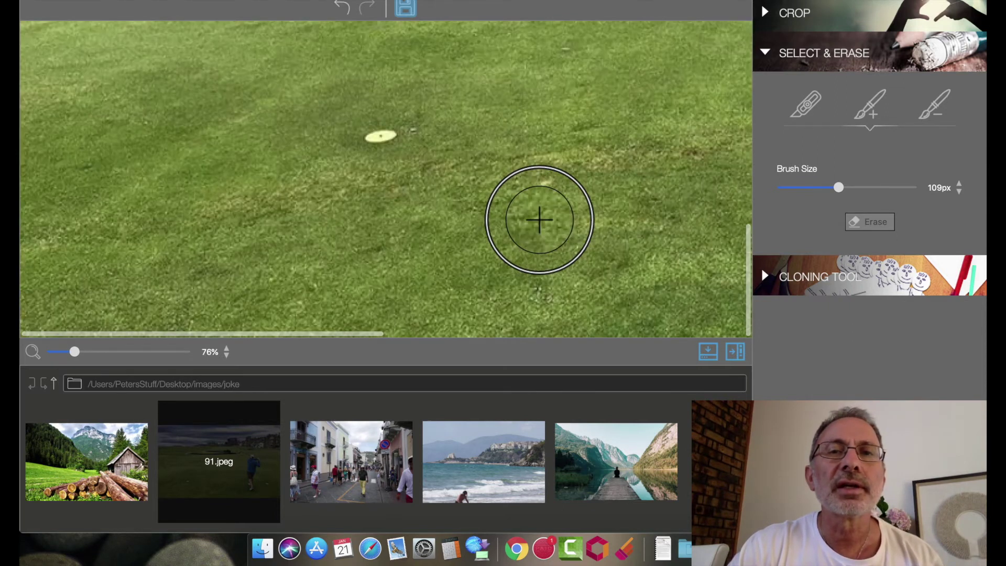
scroll(540, 220, right, 10)
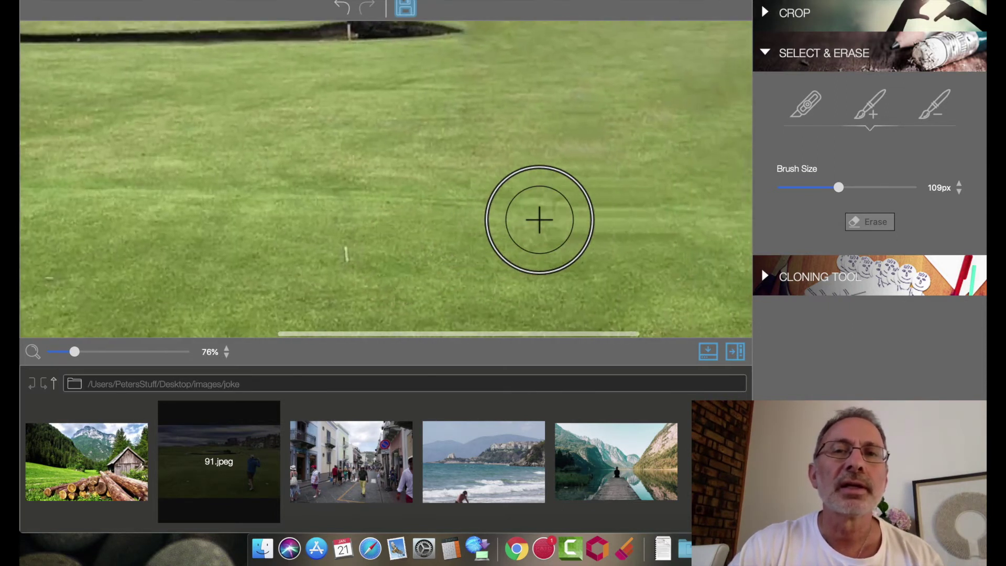
scroll(539, 220, down, 3)
scroll(540, 220, right, 5)
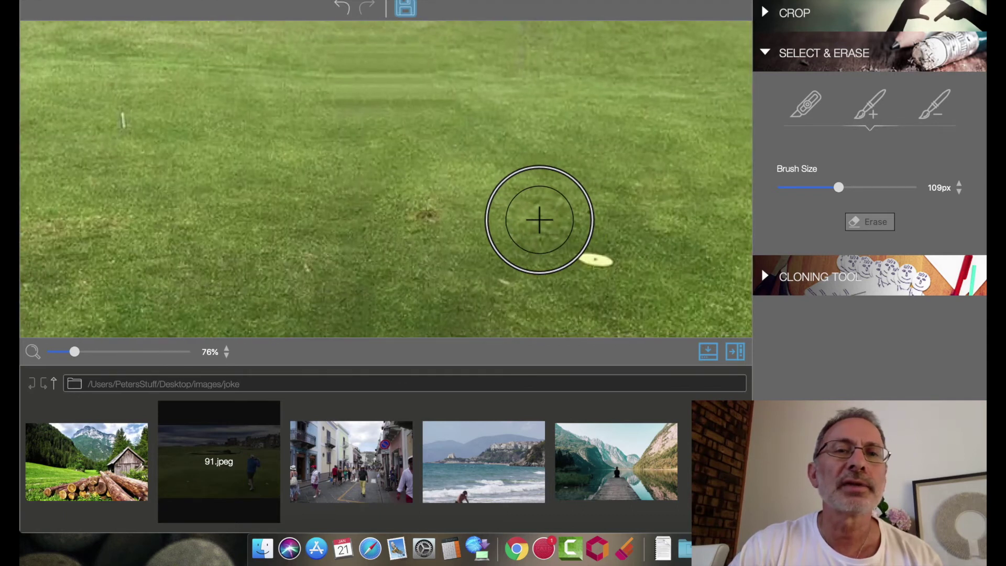
scroll(540, 220, up, 5)
scroll(539, 220, down, 3)
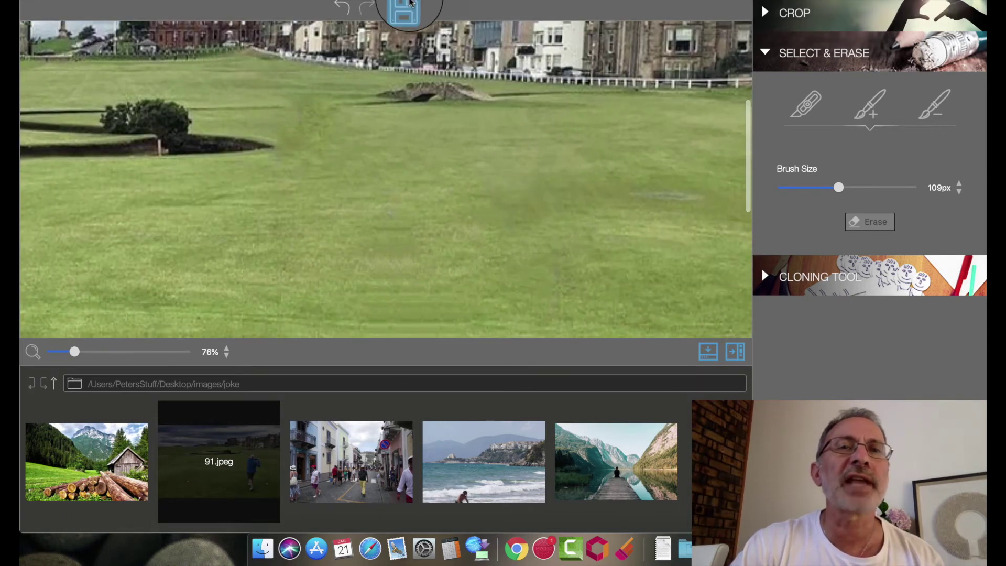
click(410, 4)
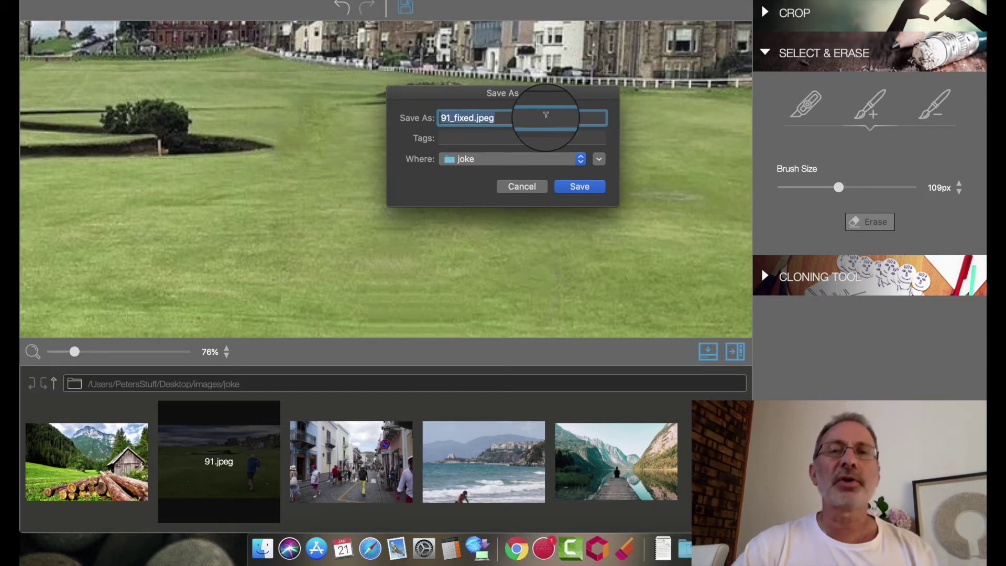
click(583, 188)
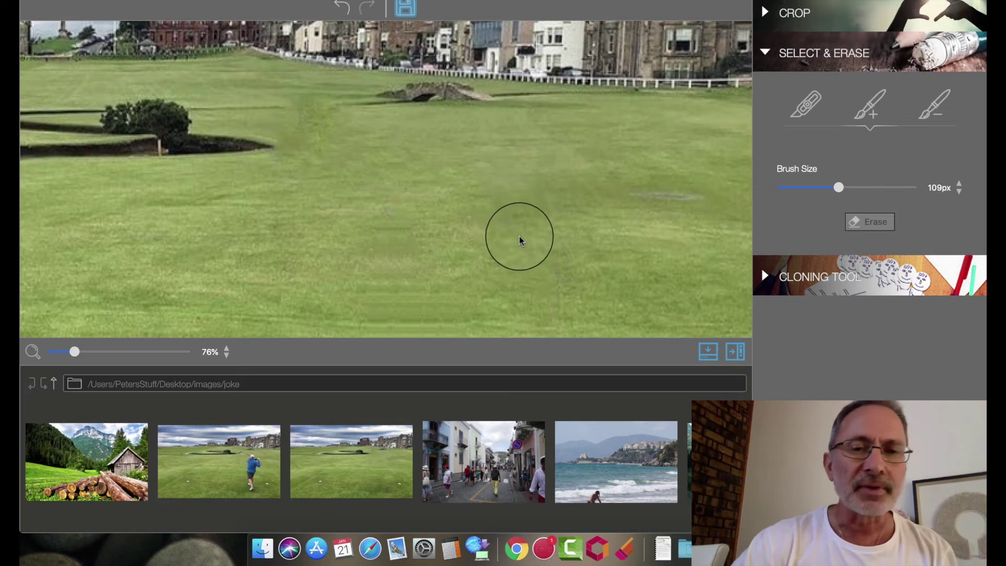
Open the beach photo P102058.JPG from the thumbnail filmstrip
scroll(524, 419, right, 3)
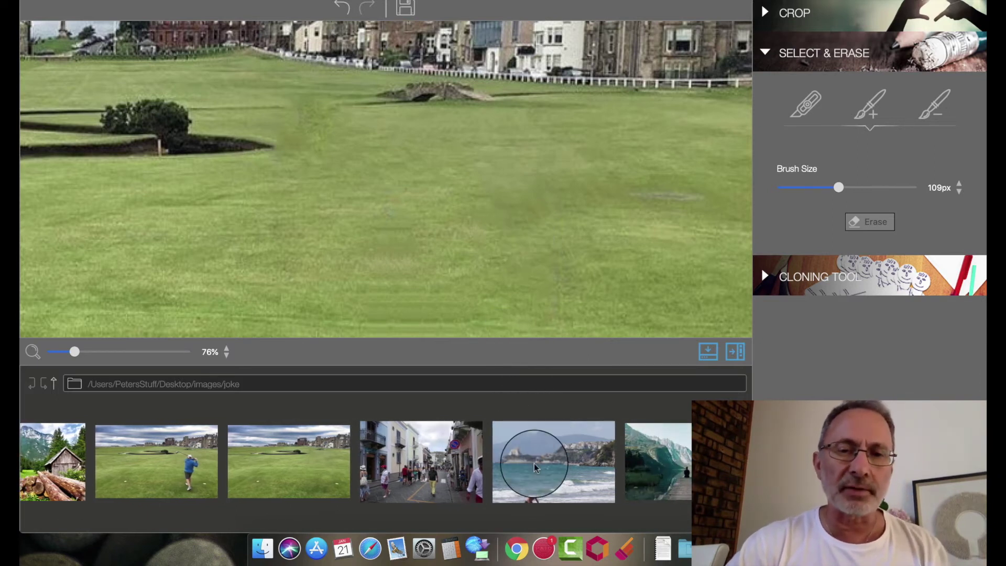
click(534, 466)
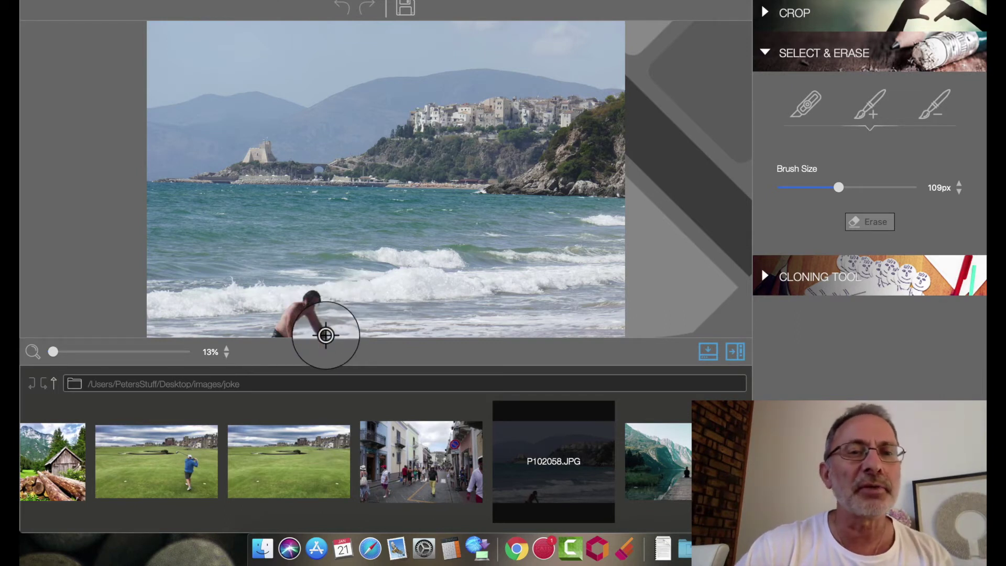
Paint the red mask over the swimmer's back, head and lower body
mouse_move(322, 333)
mouse_down()
mouse_move(314, 295)
mouse_move(269, 339)
mouse_up()
mouse_move(212, 556)
mouse_down()
mouse_move(302, 539)
mouse_move(287, 549)
mouse_move(304, 496)
mouse_move(256, 545)
mouse_move(298, 478)
mouse_move(322, 499)
mouse_move(301, 533)
mouse_move(326, 512)
mouse_up()
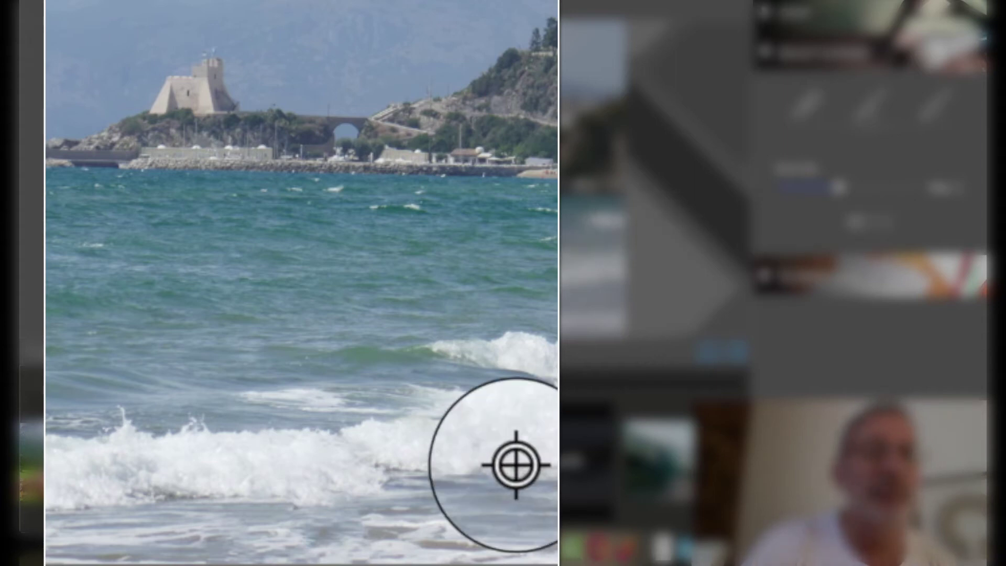
Check the cleaned surf up close and save the copy as P102058_fixed.JPG
scroll(514, 464, up, 5)
scroll(385, 298, up, 3)
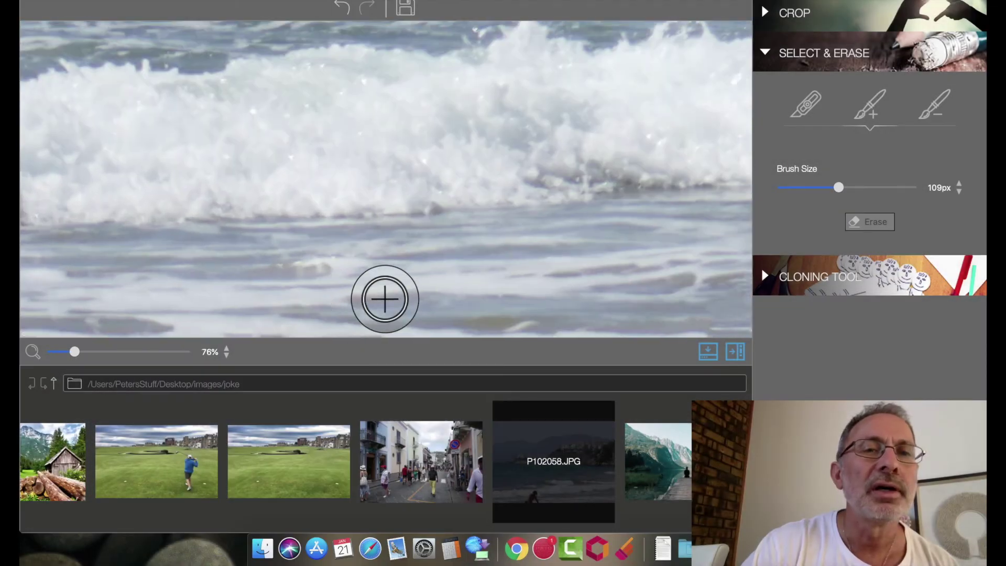
scroll(385, 298, down, 10)
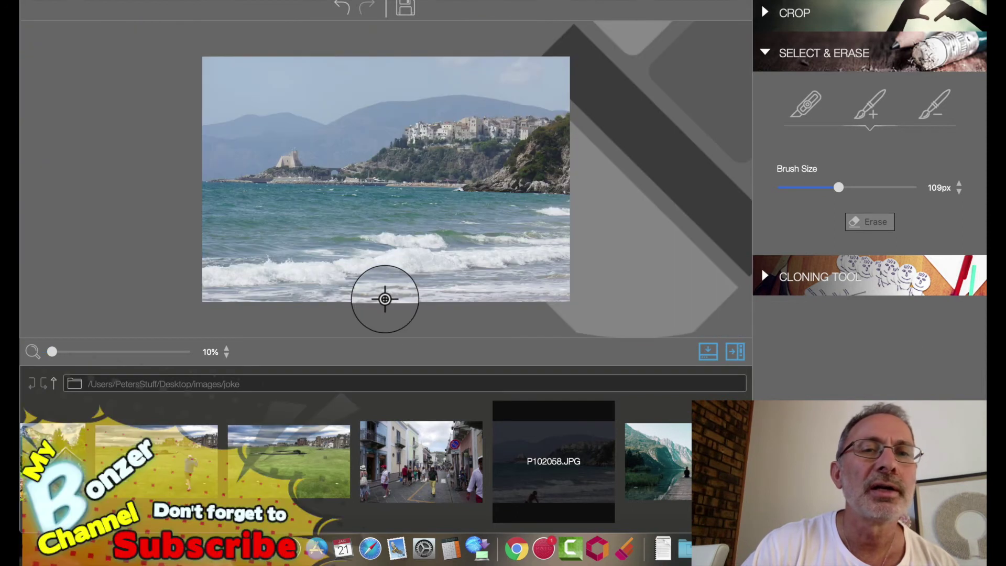
scroll(384, 299, up, 5)
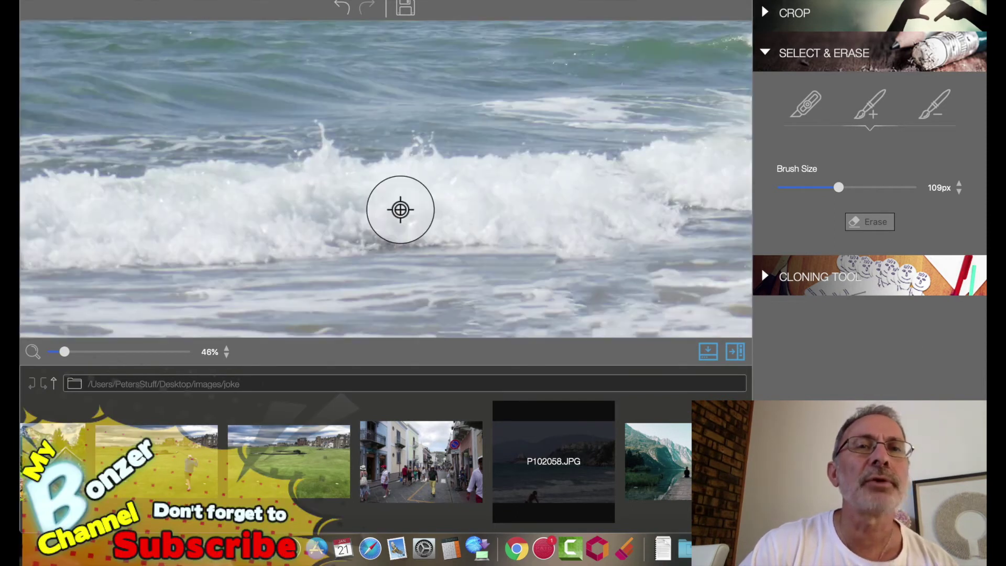
scroll(401, 210, down, 1)
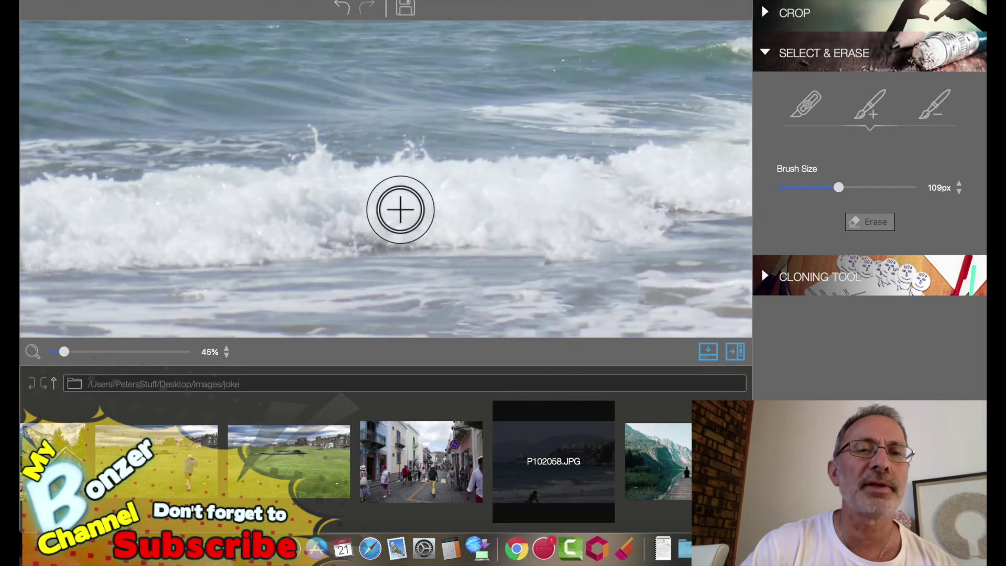
scroll(400, 210, down, 4)
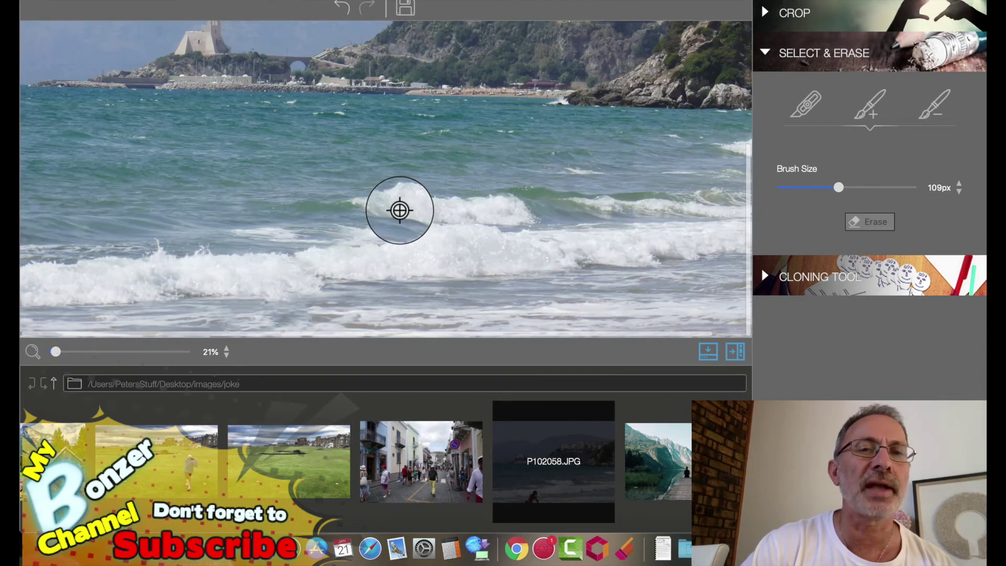
scroll(400, 209, down, 3)
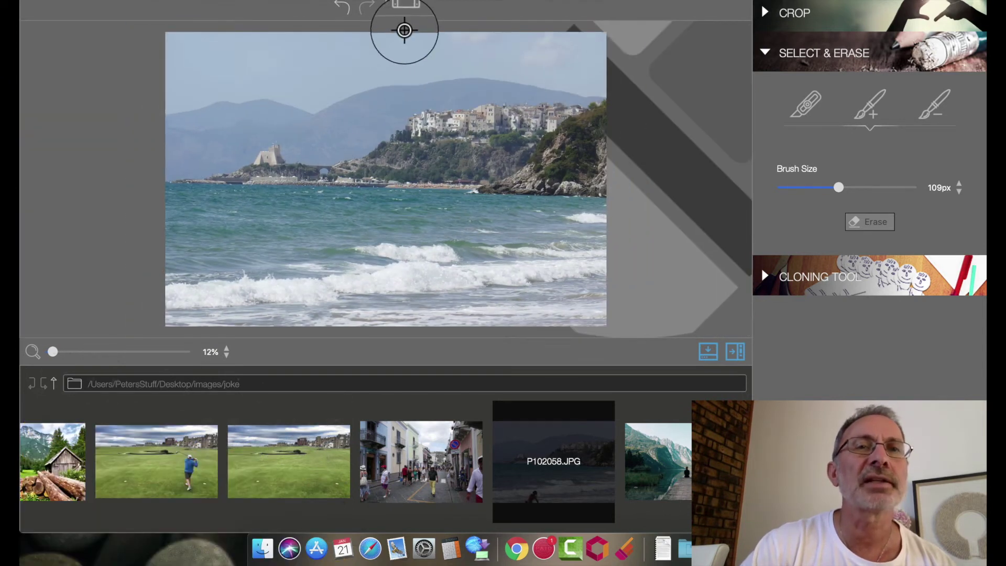
click(406, 9)
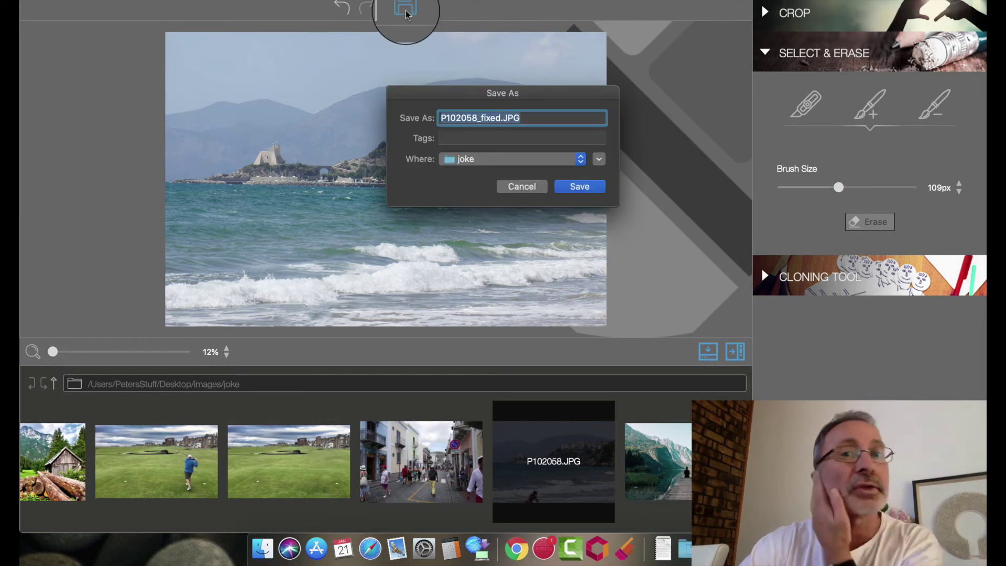
click(582, 187)
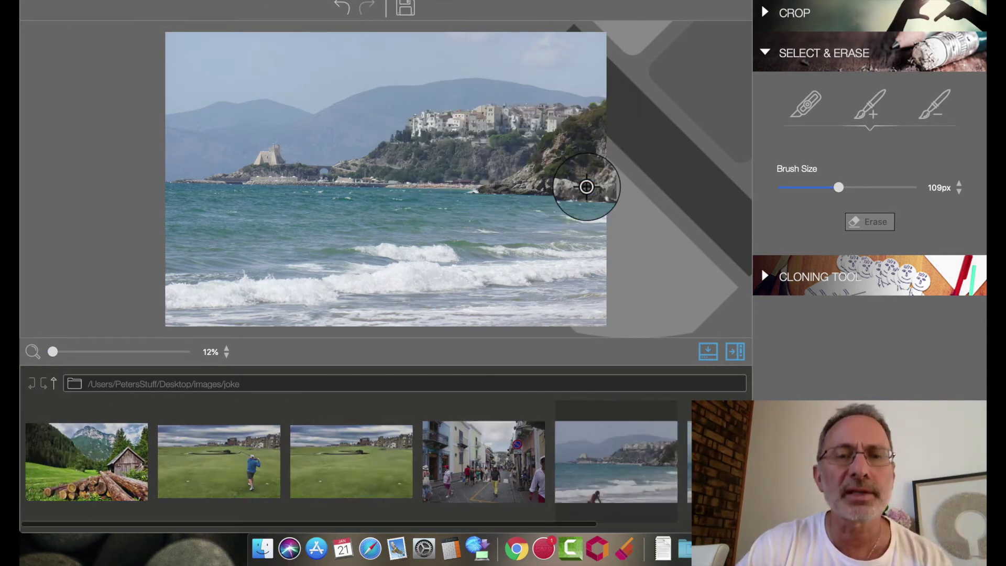
Open P101031.JPG and mark the man's hat and head for removal
click(494, 476)
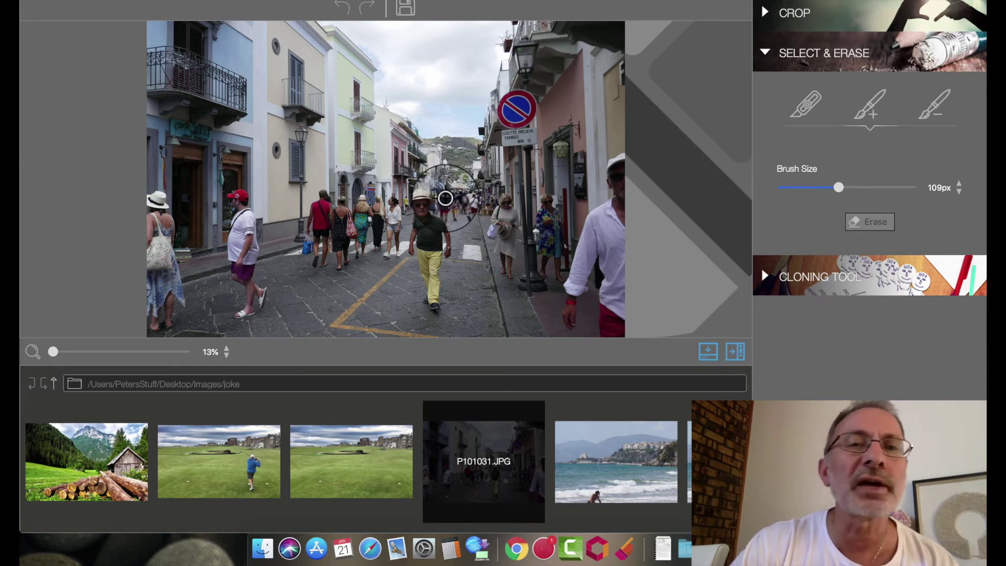
drag(430, 196, 407, 222)
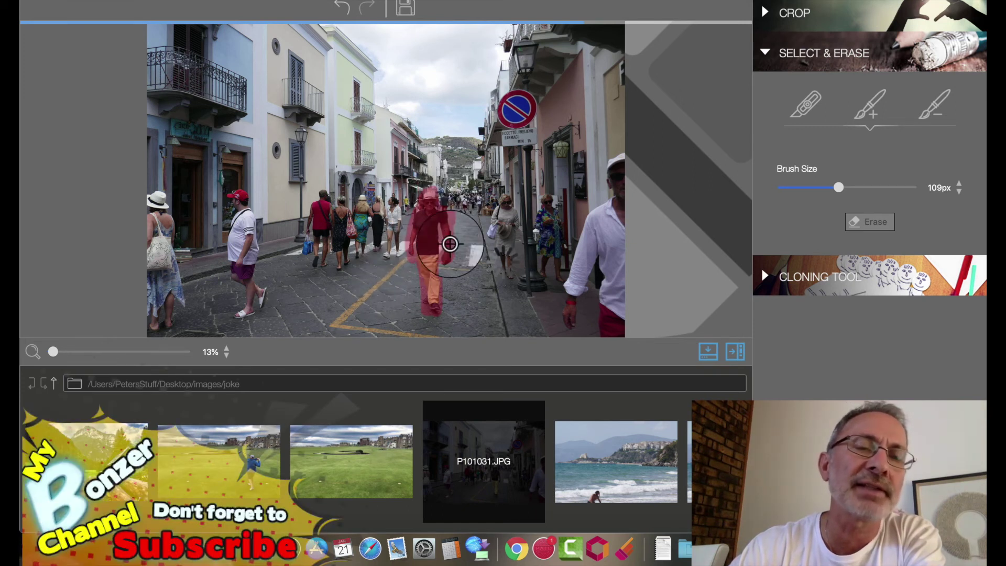
Extend the removal mask down the man's legs
drag(444, 277, 431, 299)
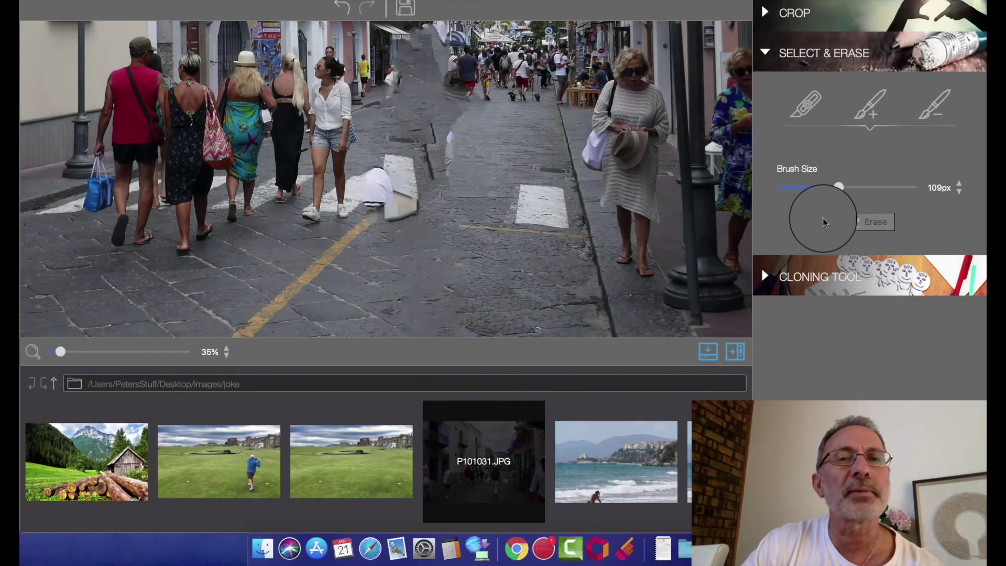
Set a clone source point and stamp cloned pavement onto the street near the curb
click(830, 272)
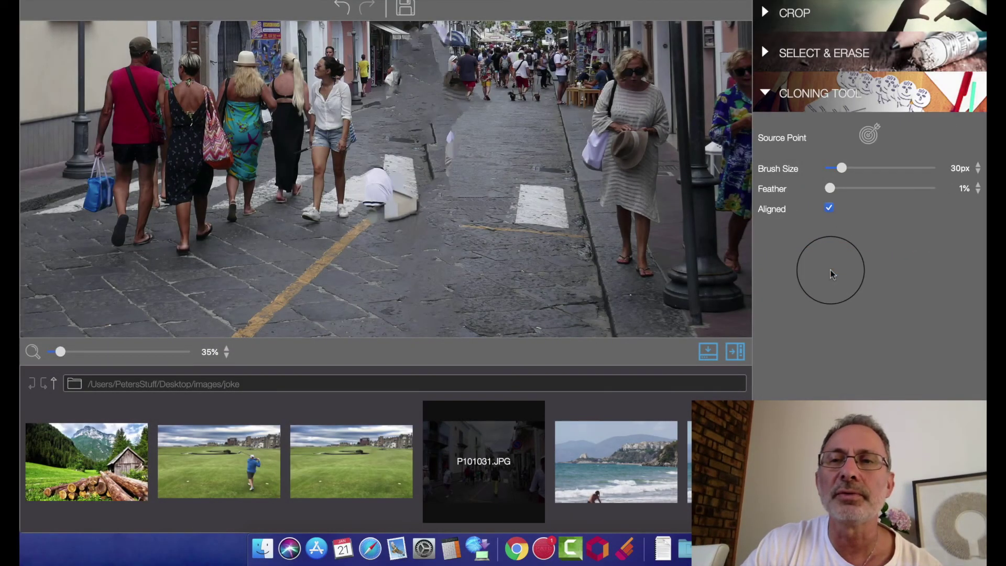
click(868, 137)
click(639, 188)
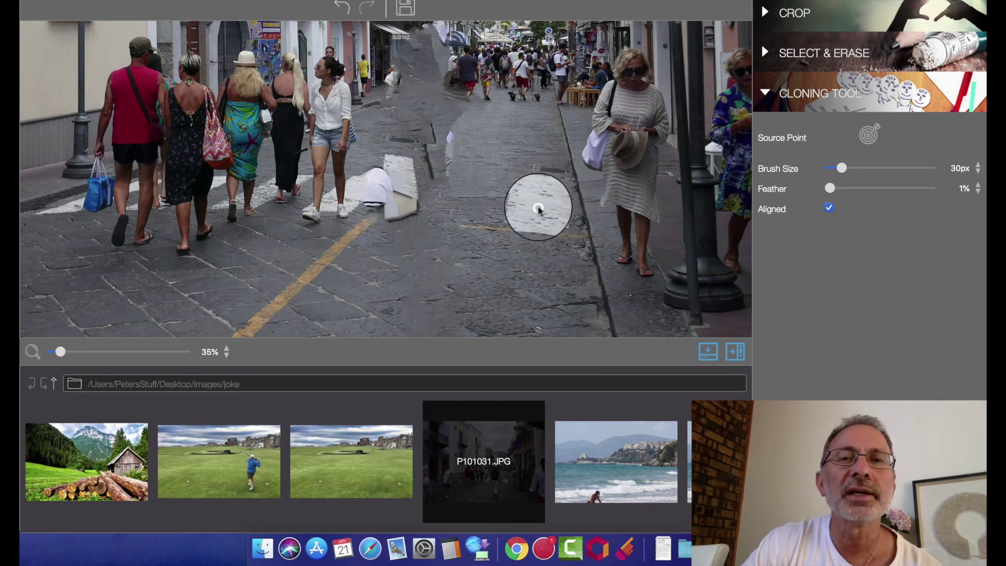
click(539, 208)
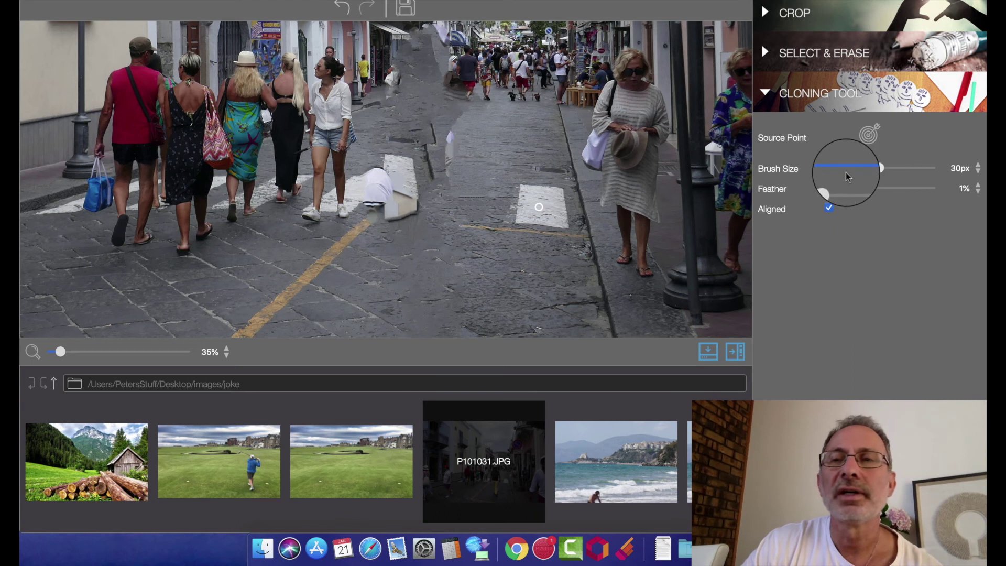
click(583, 210)
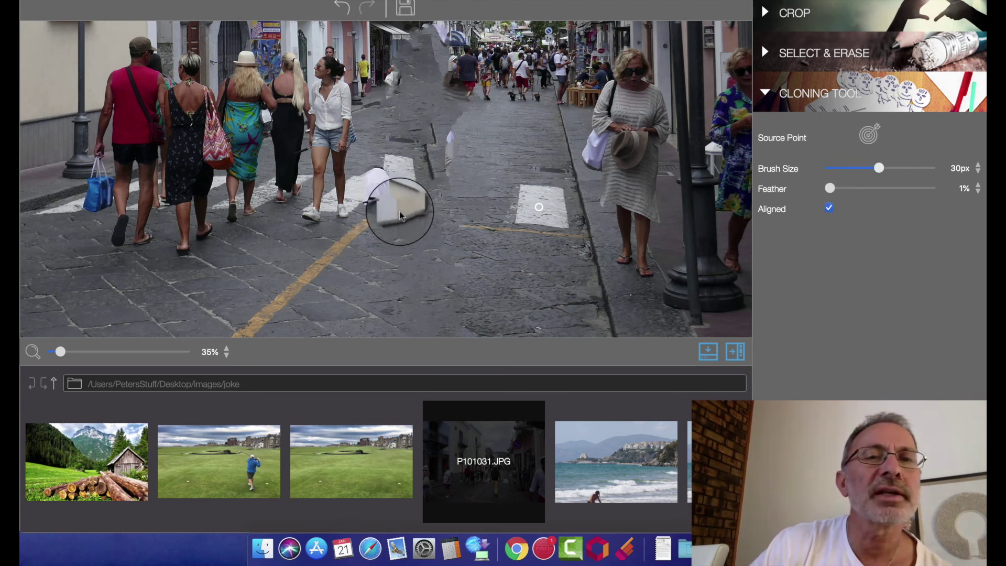
Raise the clone brush to 93px and paint pavement over the leftover white patches
scroll(539, 207, up, 5)
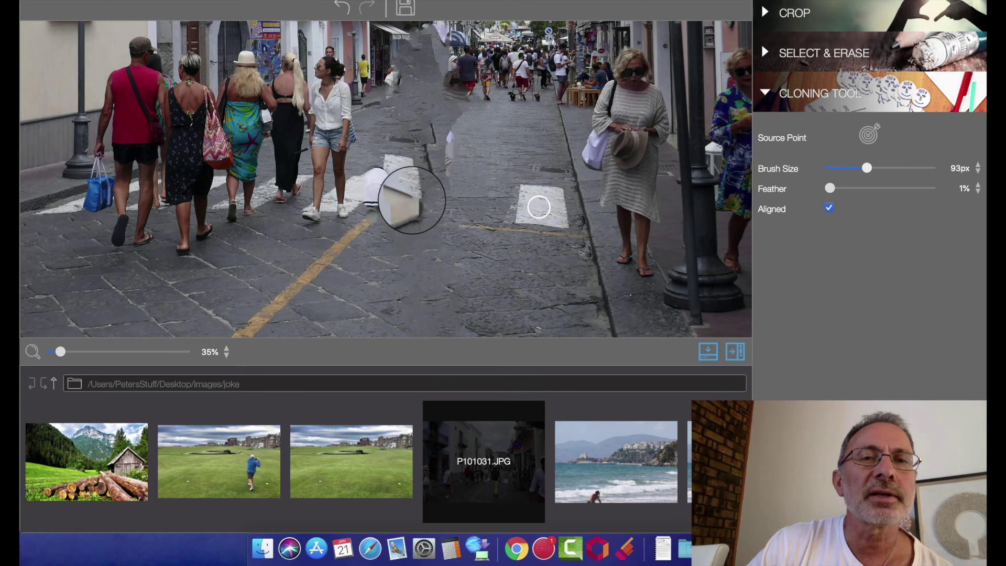
mouse_move(389, 182)
mouse_down()
mouse_move(302, 164)
mouse_move(402, 161)
mouse_move(468, 177)
mouse_move(424, 195)
mouse_up()
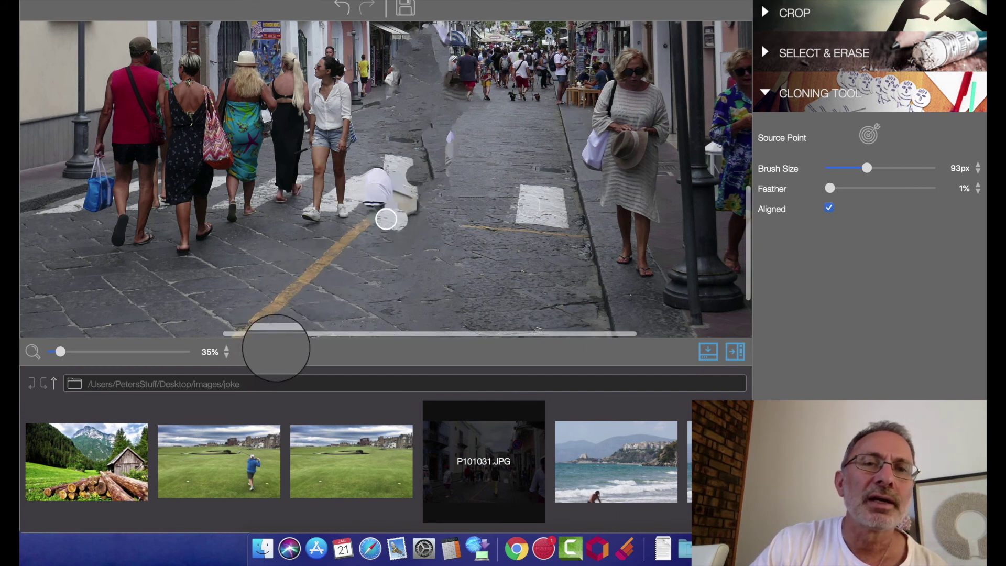
mouse_move(389, 224)
mouse_down()
mouse_move(412, 190)
mouse_move(393, 197)
mouse_move(393, 207)
mouse_move(413, 202)
mouse_move(393, 218)
mouse_up()
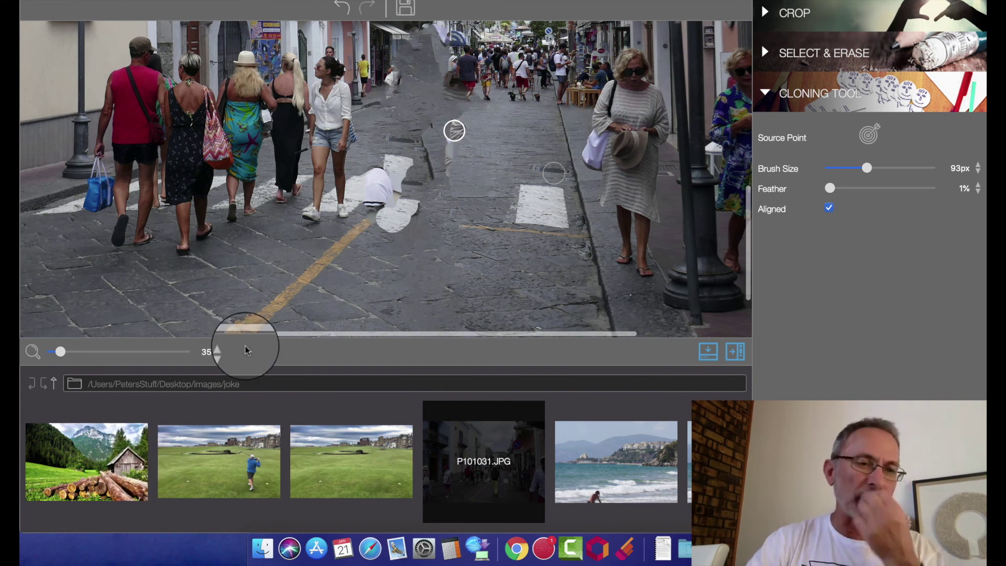
Save the street edits as P101031_fixed.JPG in joke and load the mountain photo 14.jpeg
click(102, 445)
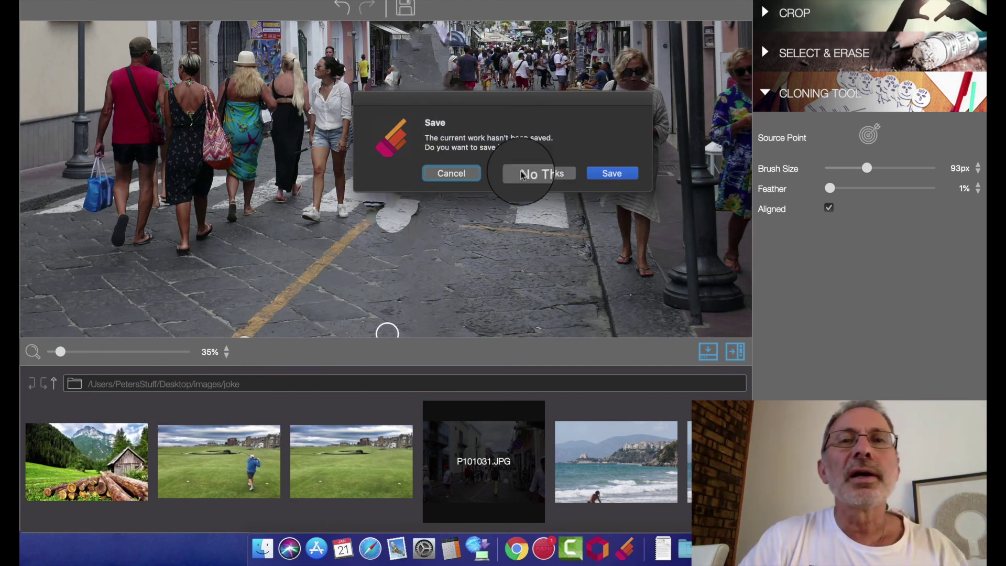
click(621, 174)
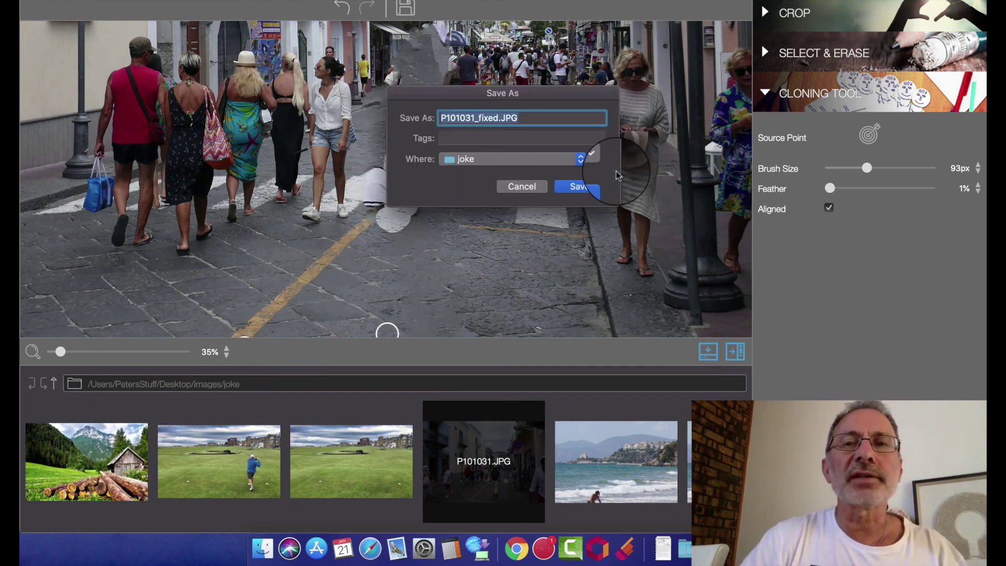
click(578, 184)
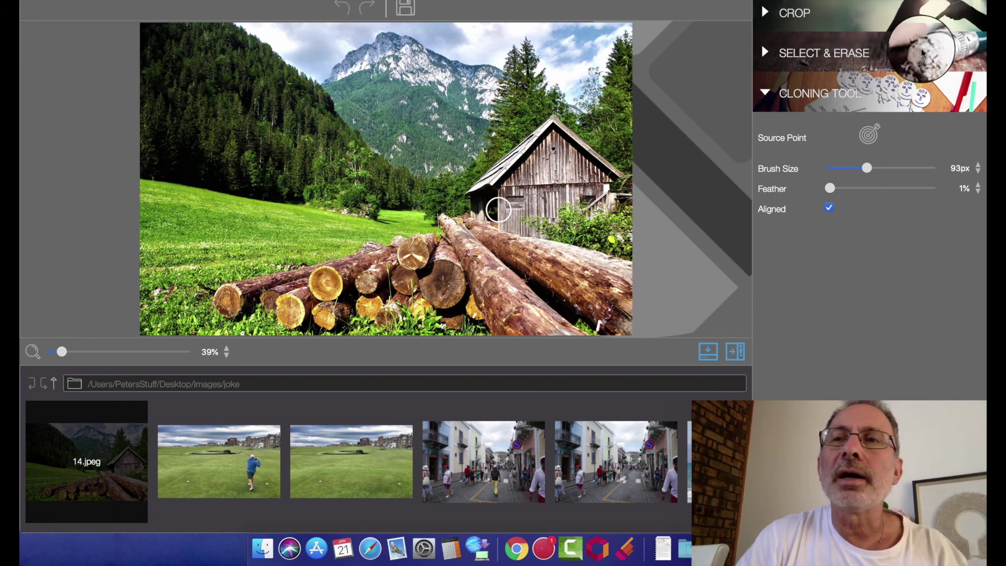
Set the Select & Erase brush to 127px and paint the selection over the red cabin
click(862, 51)
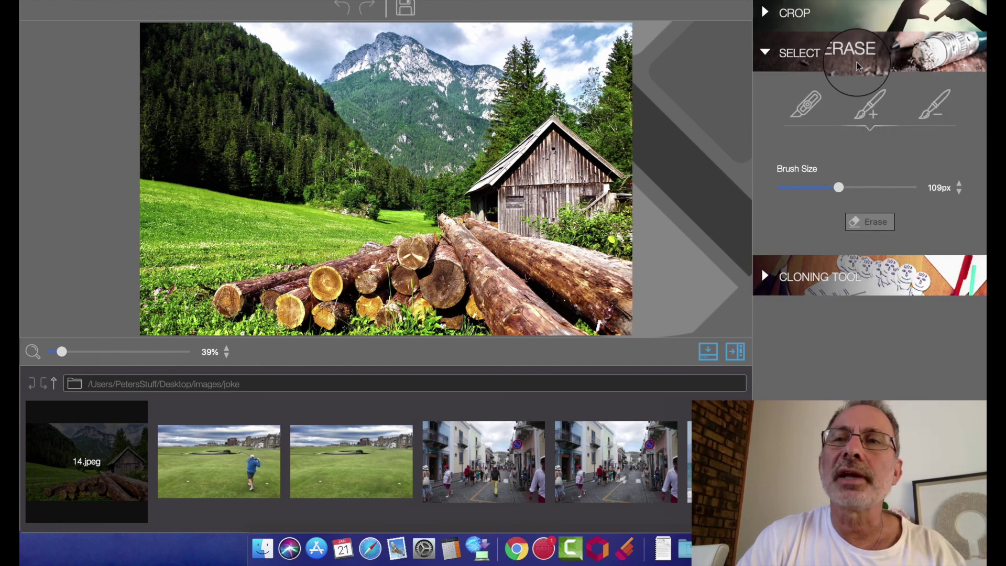
drag(839, 188, 848, 187)
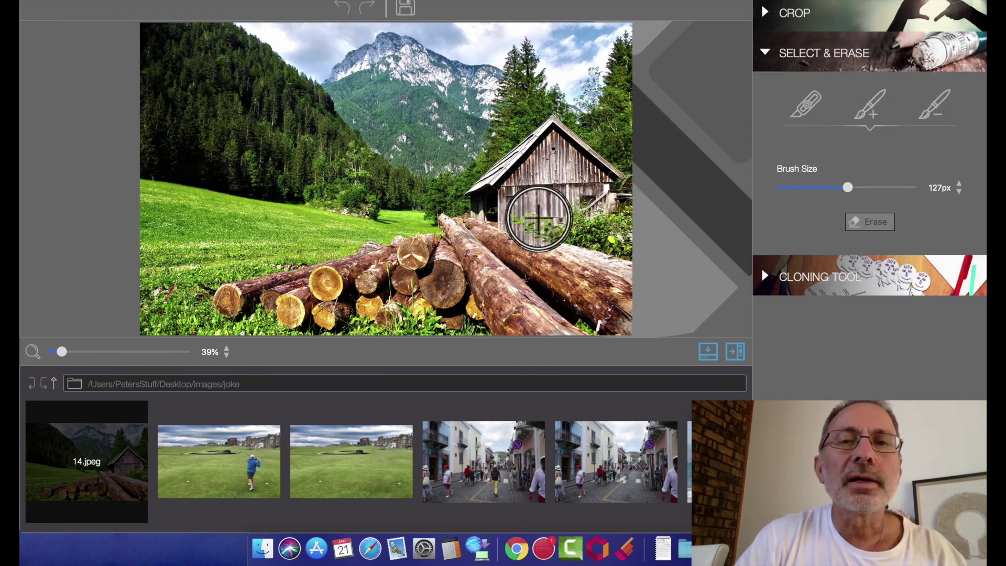
mouse_move(533, 218)
mouse_down()
mouse_move(479, 196)
mouse_move(551, 130)
mouse_move(621, 186)
mouse_move(558, 220)
mouse_move(537, 193)
mouse_move(516, 189)
mouse_move(552, 153)
mouse_move(554, 176)
mouse_move(590, 186)
mouse_up()
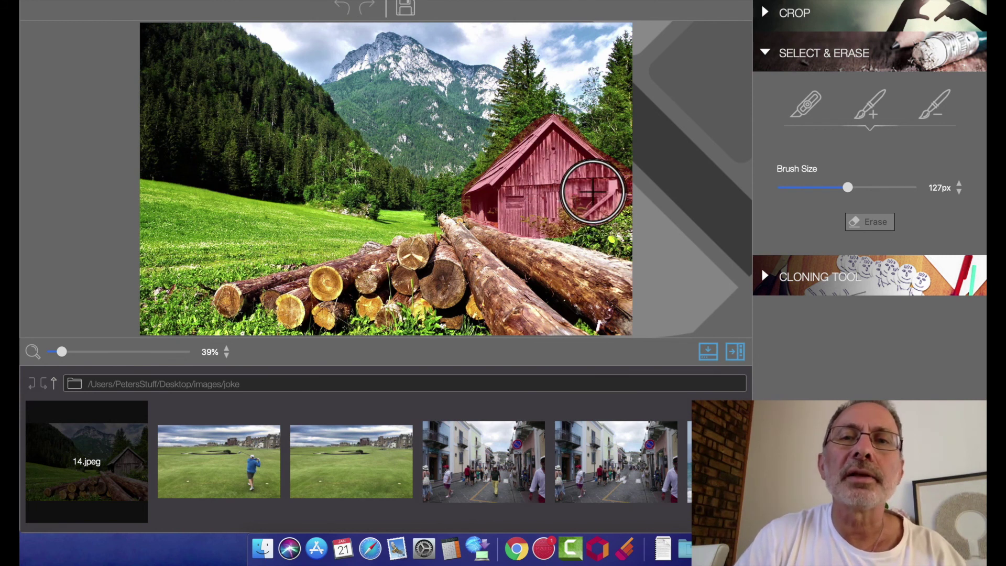
Erase the marked red cabin from 14.jpeg
click(875, 221)
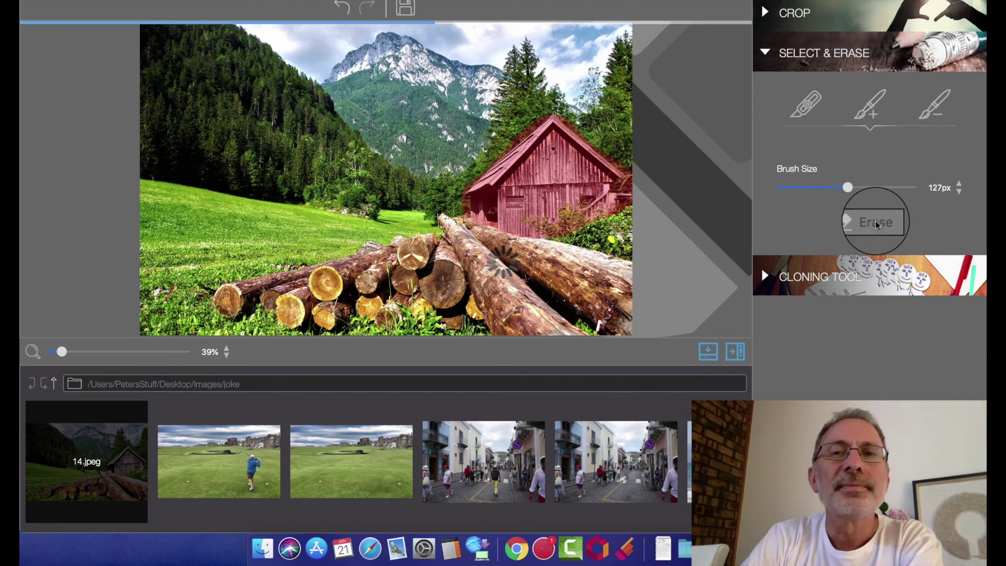